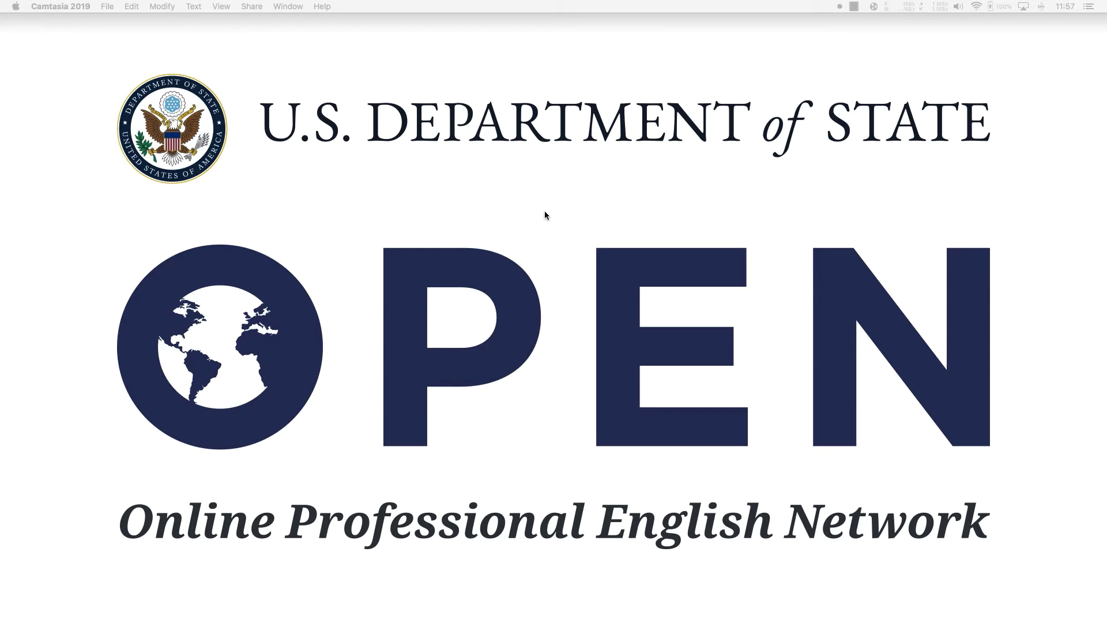
- Bring the Chrome window showing the Canvas Week 2 cartridge-import task page to the front
mouse_move(326, 594)
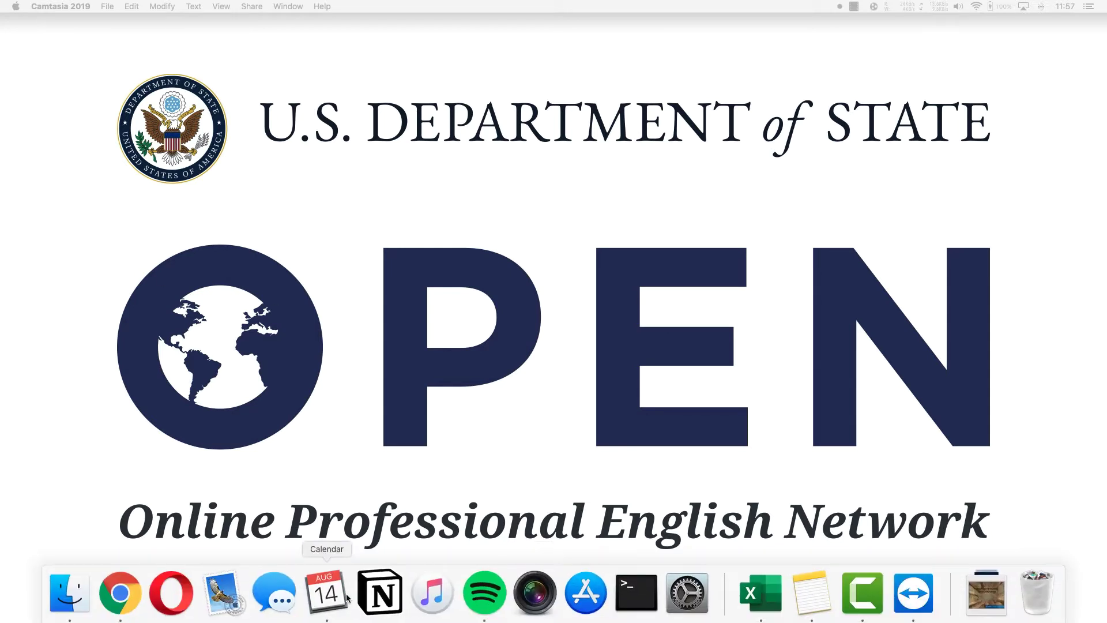
click(115, 580)
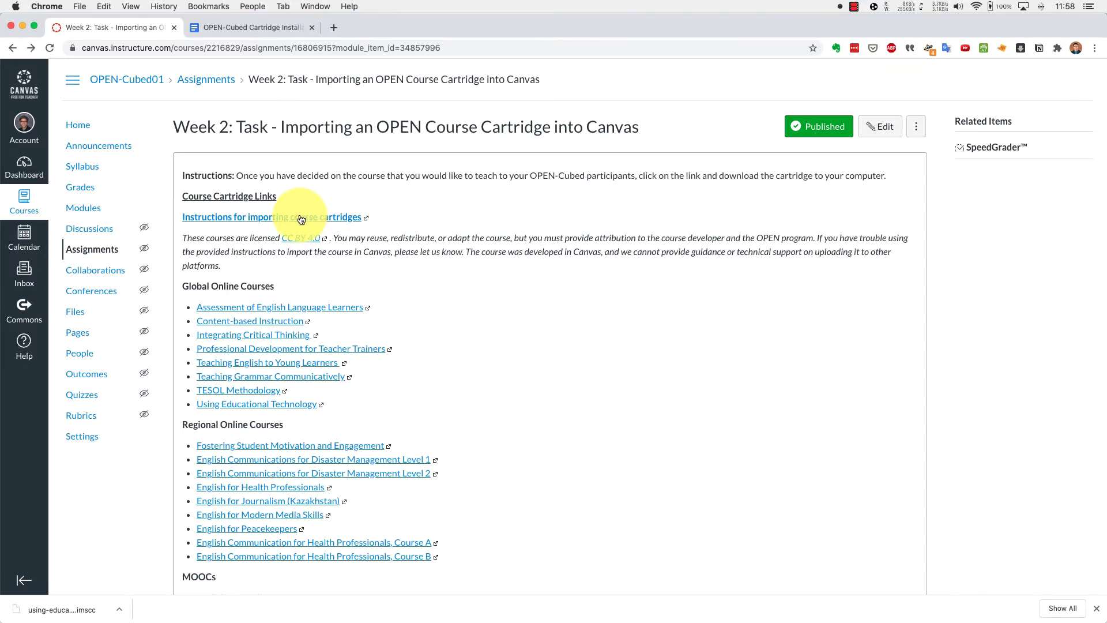
- Open the AE E-Teacher Course Import Instructions PDF and scroll through its first sign-up steps
click(281, 218)
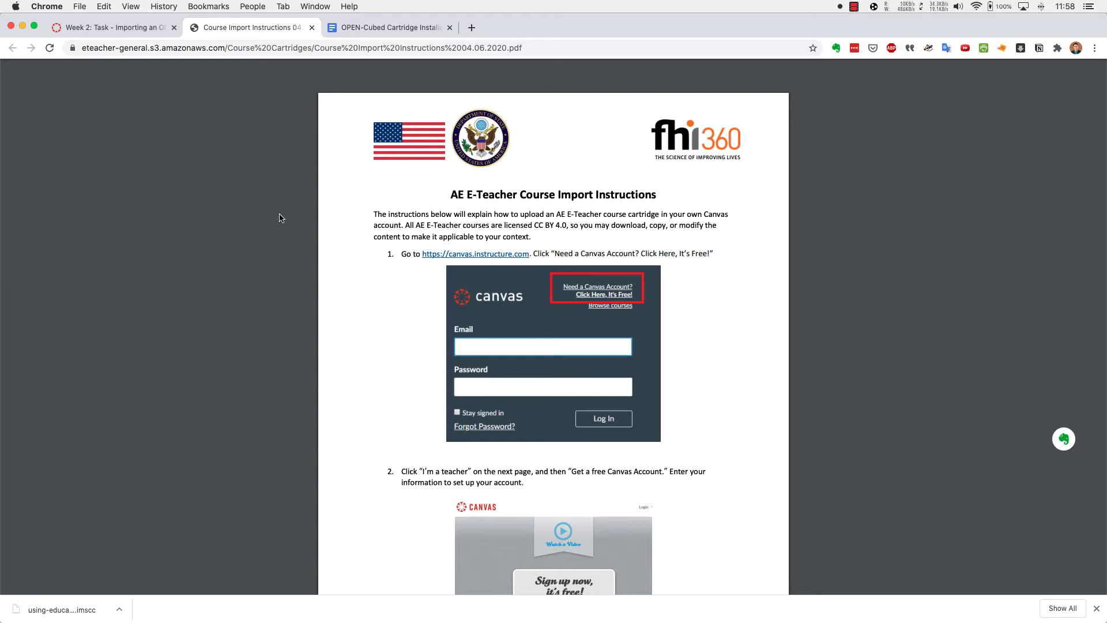
scroll(281, 217, down, 1)
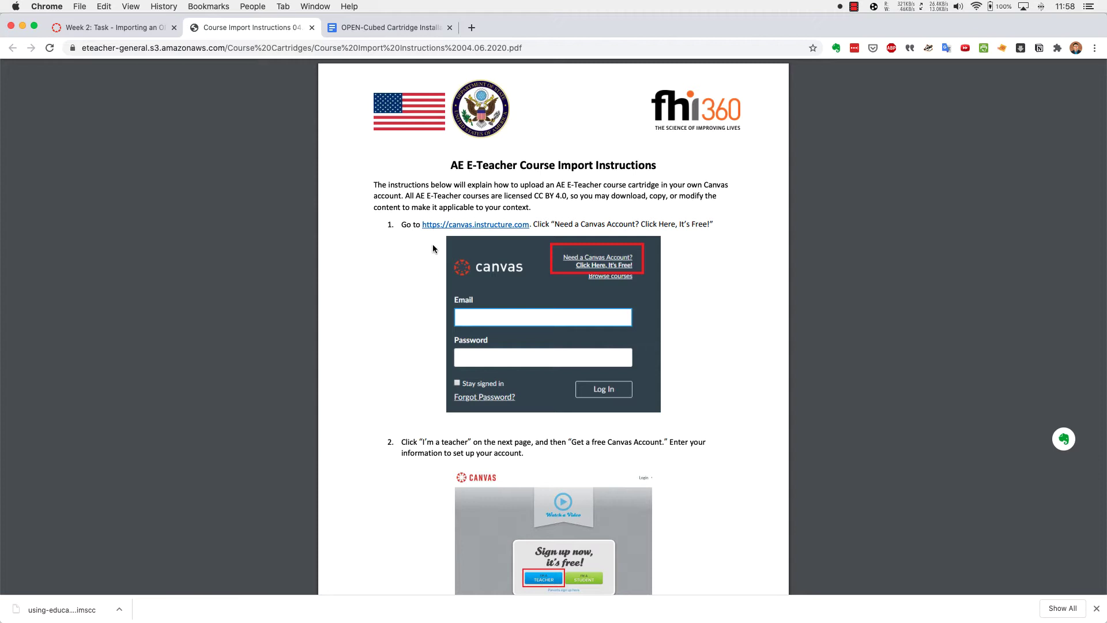
scroll(422, 307, down, 1)
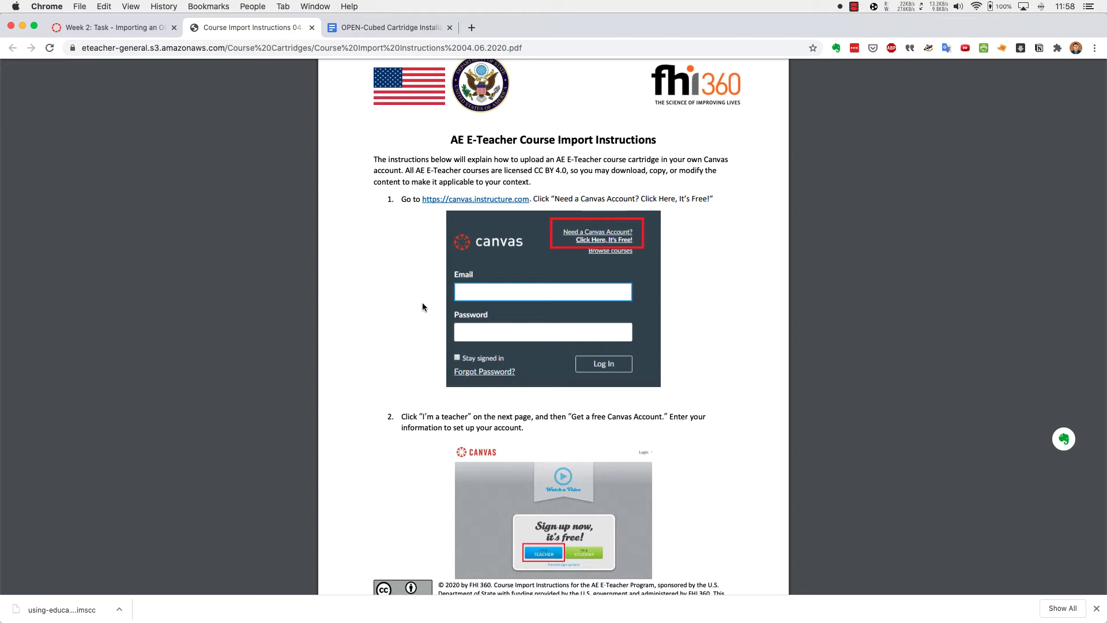
scroll(422, 303, down, 5)
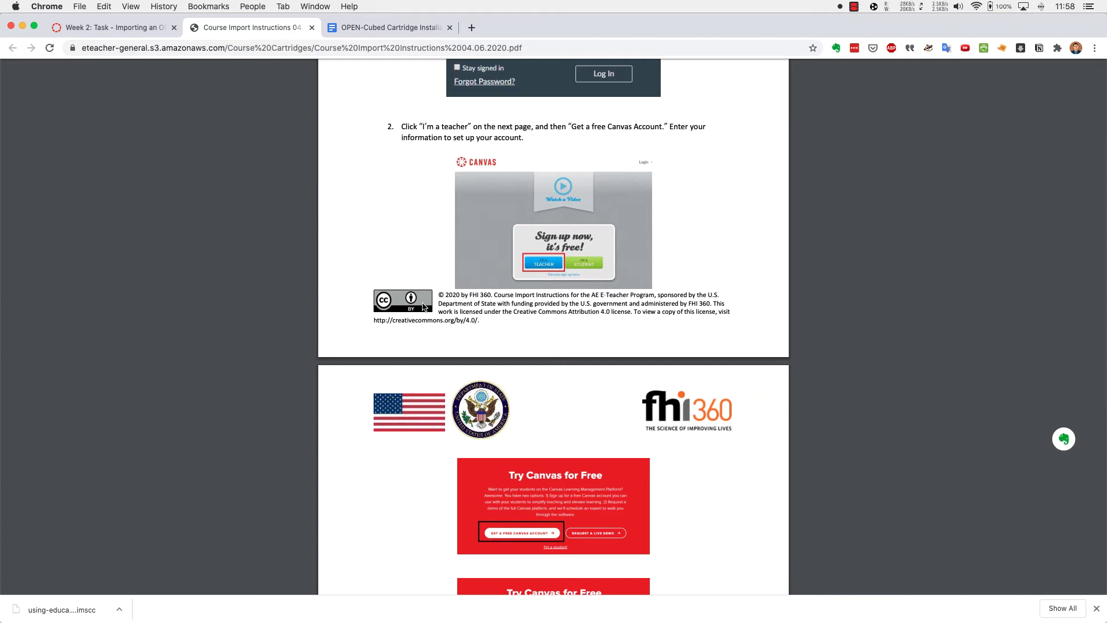
- Go back to the Week 2 task page and review its Global, Regional and MOOC cartridge links
scroll(422, 303, down, 5)
click(99, 28)
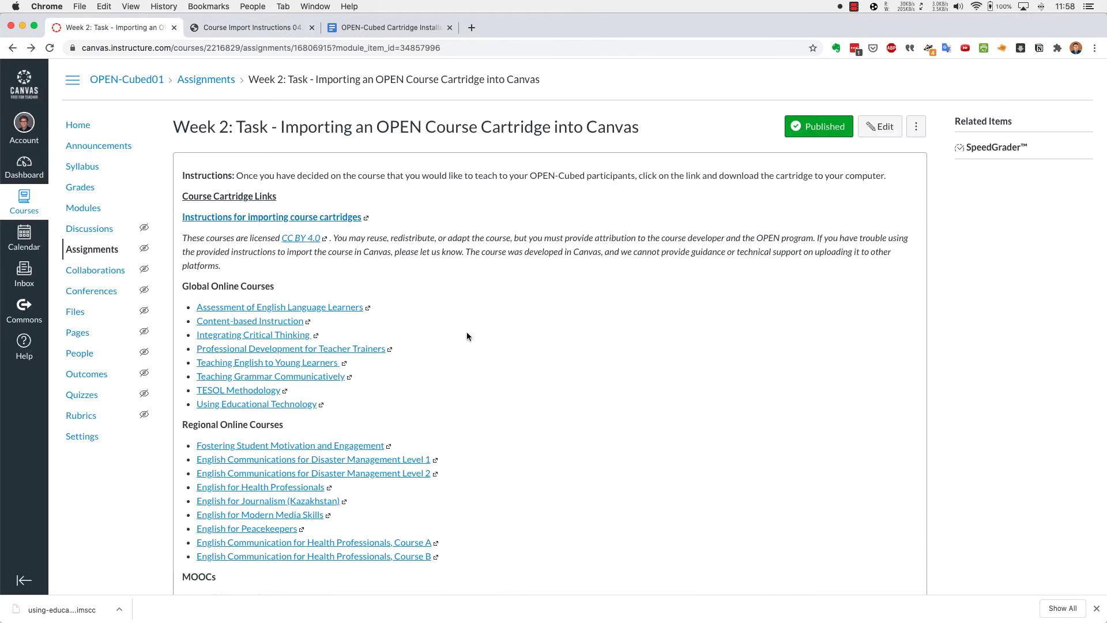
scroll(468, 336, down, 4)
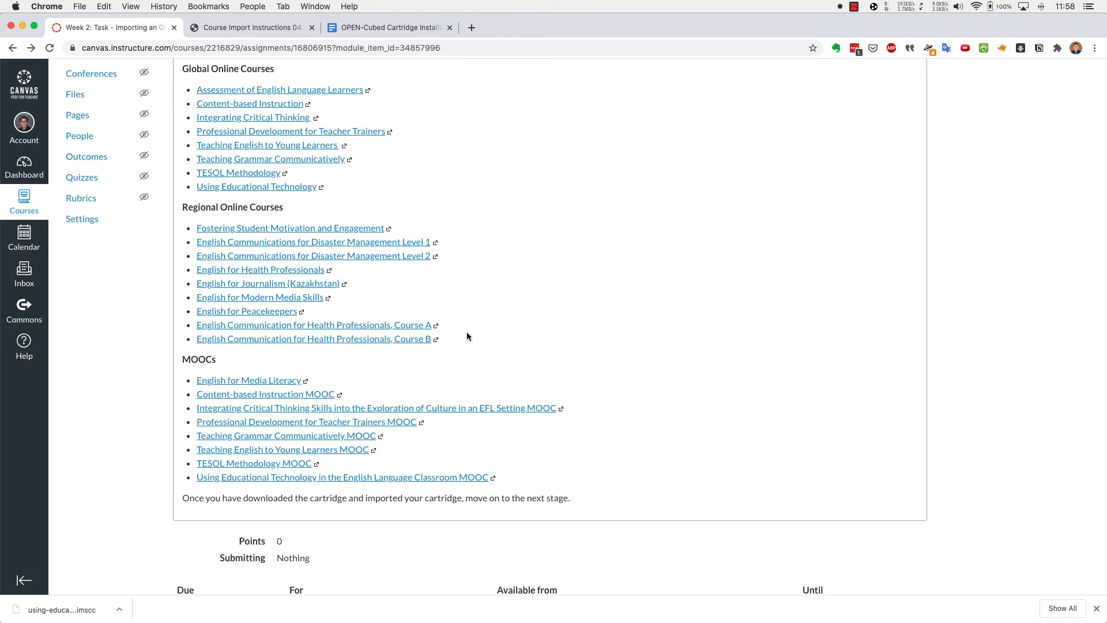
scroll(467, 337, up, 4)
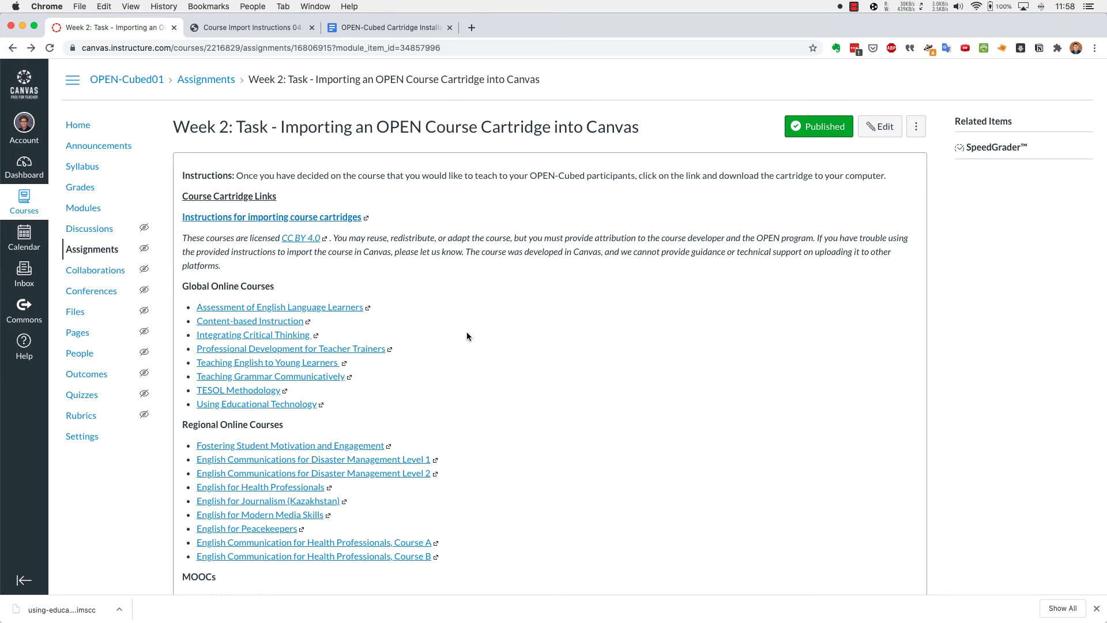
scroll(467, 337, down, 1)
scroll(467, 336, down, 4)
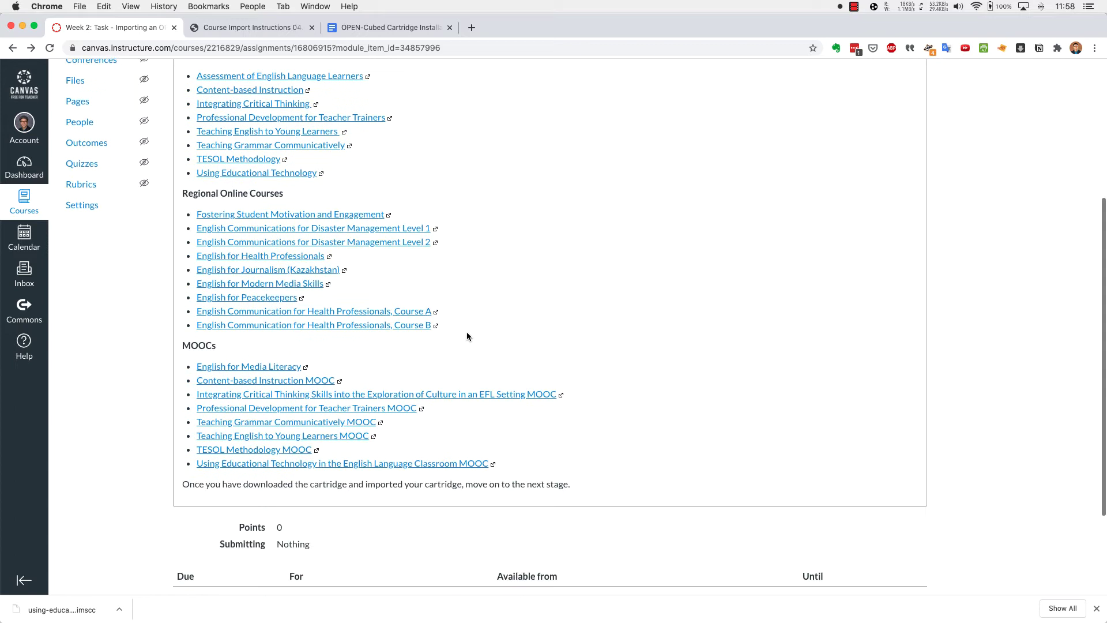
scroll(468, 336, up, 2)
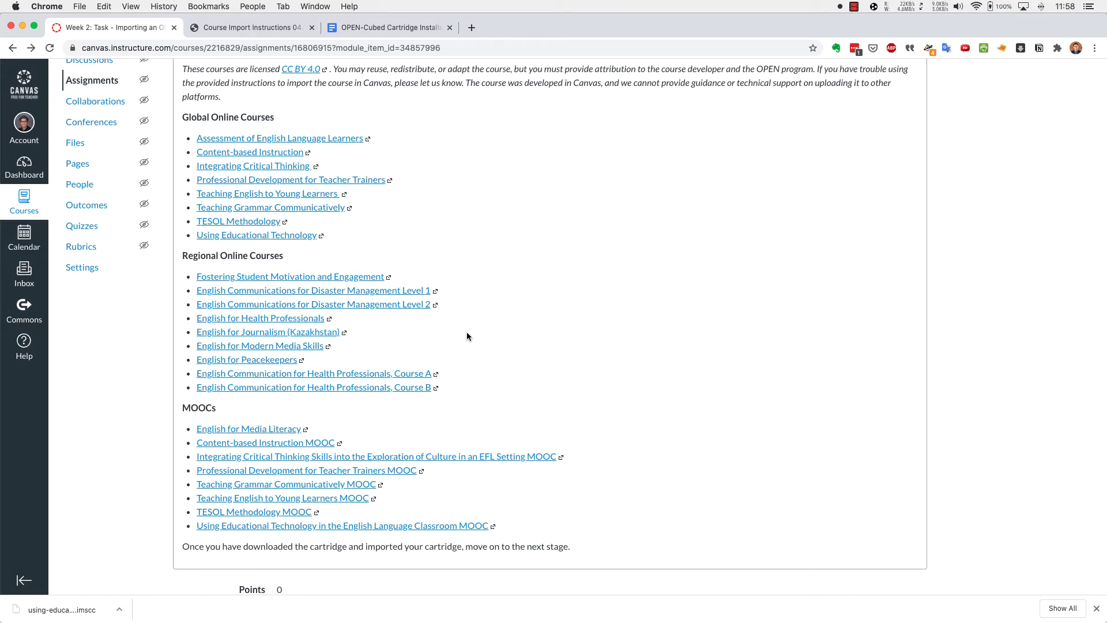
scroll(467, 336, up, 3)
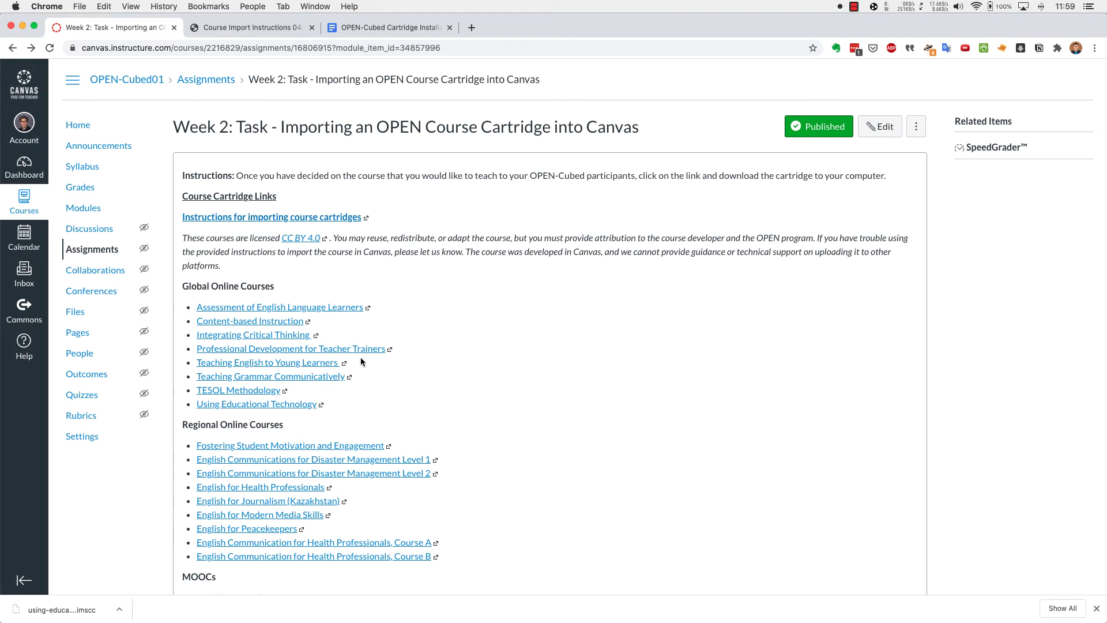
click(267, 405)
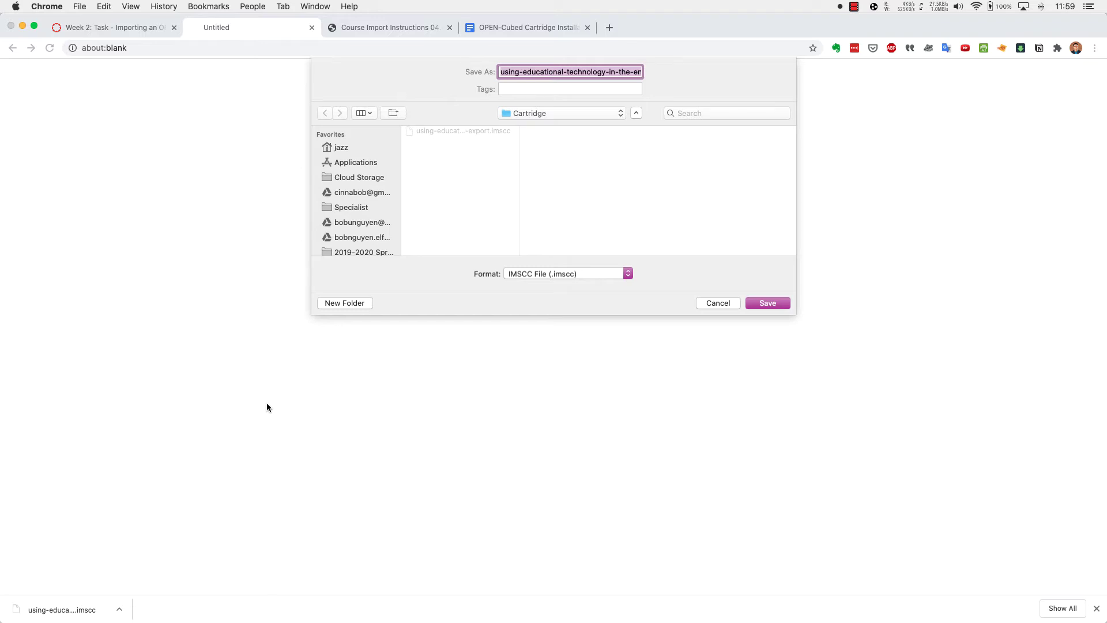
click(714, 303)
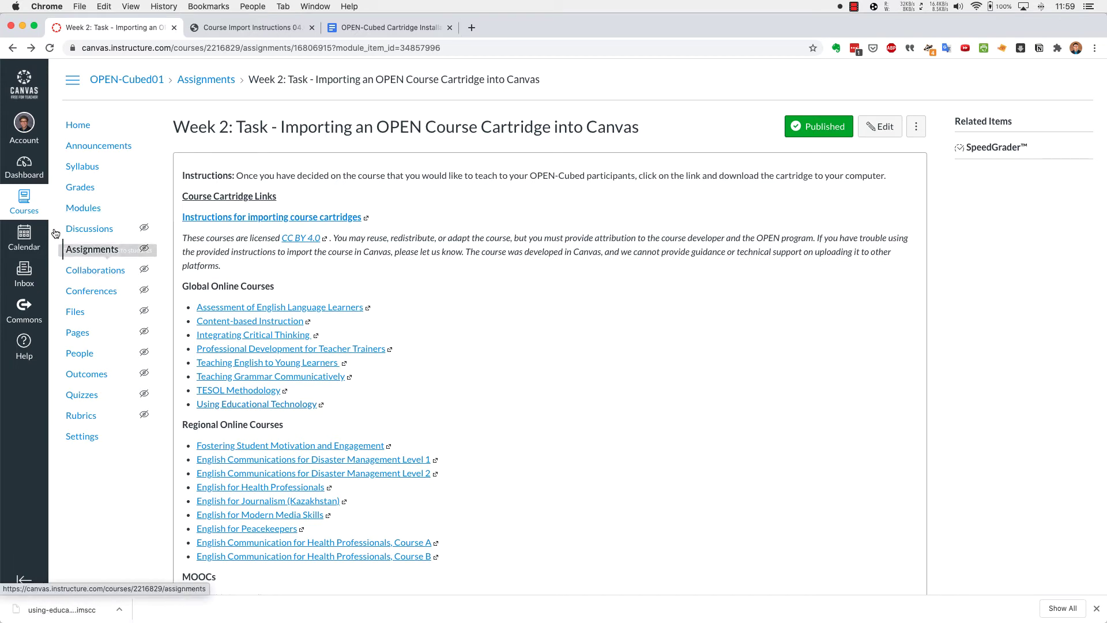
- Open the Dashboard in a new tab and start a new course
right_click(37, 167)
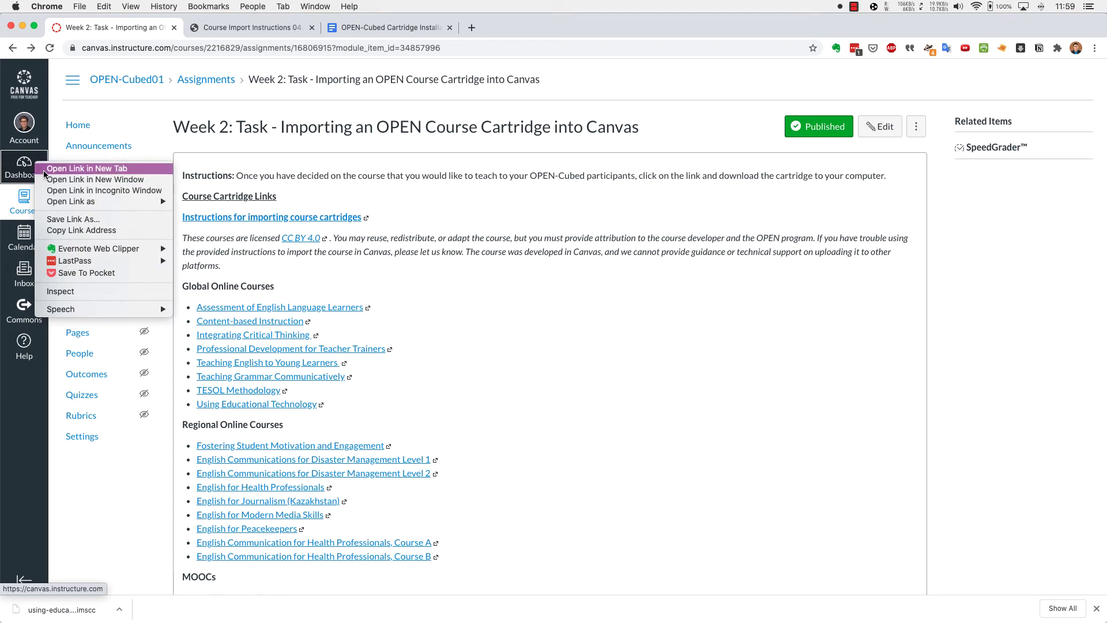
click(44, 170)
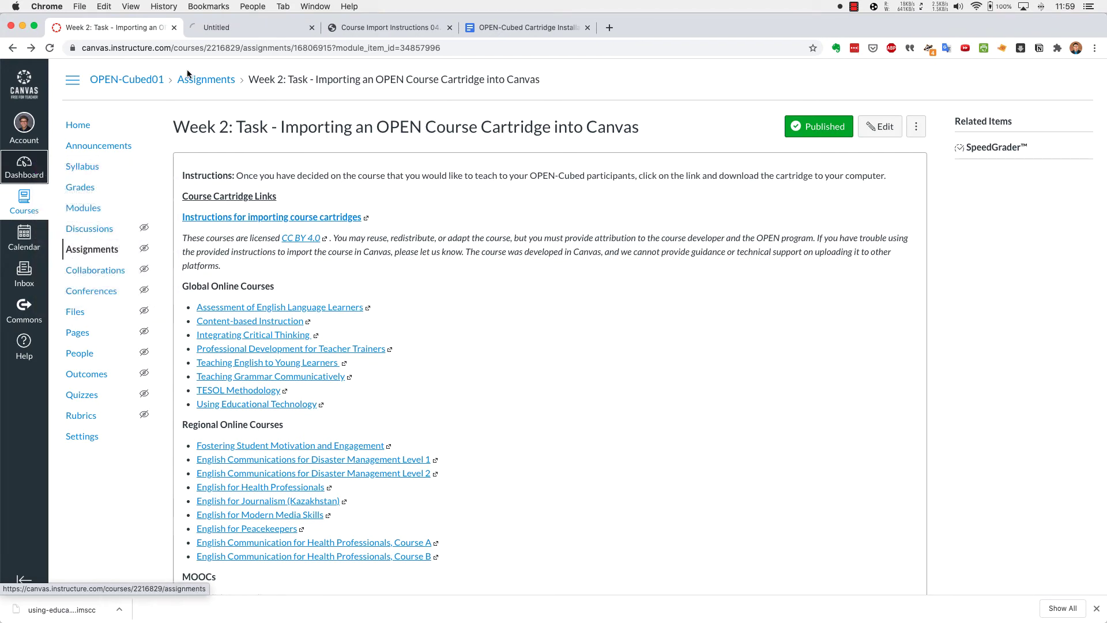
click(234, 26)
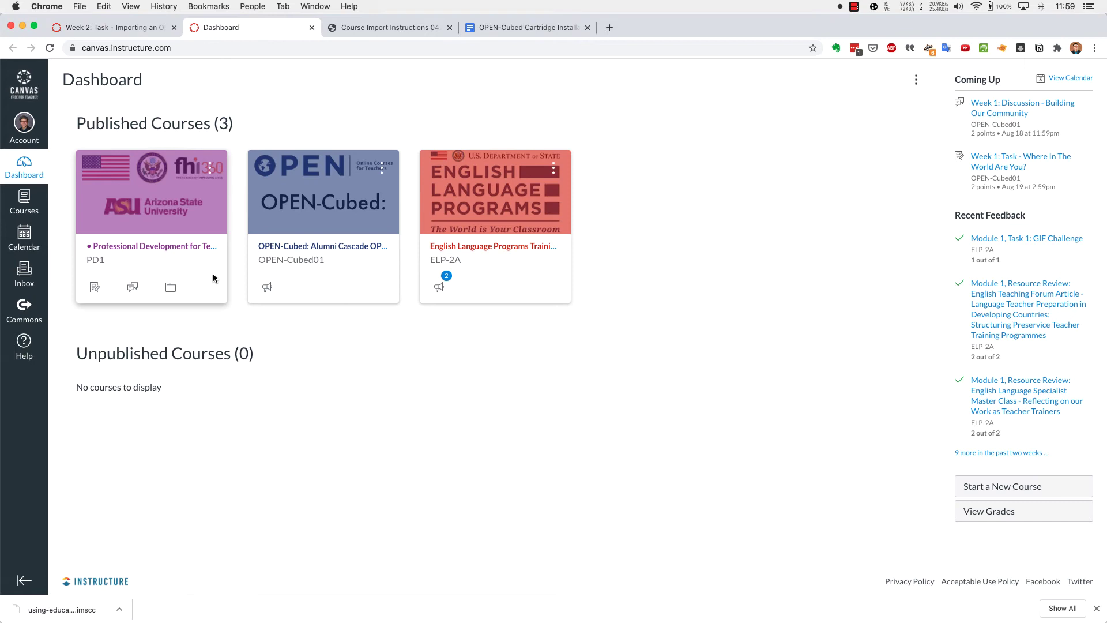
click(984, 491)
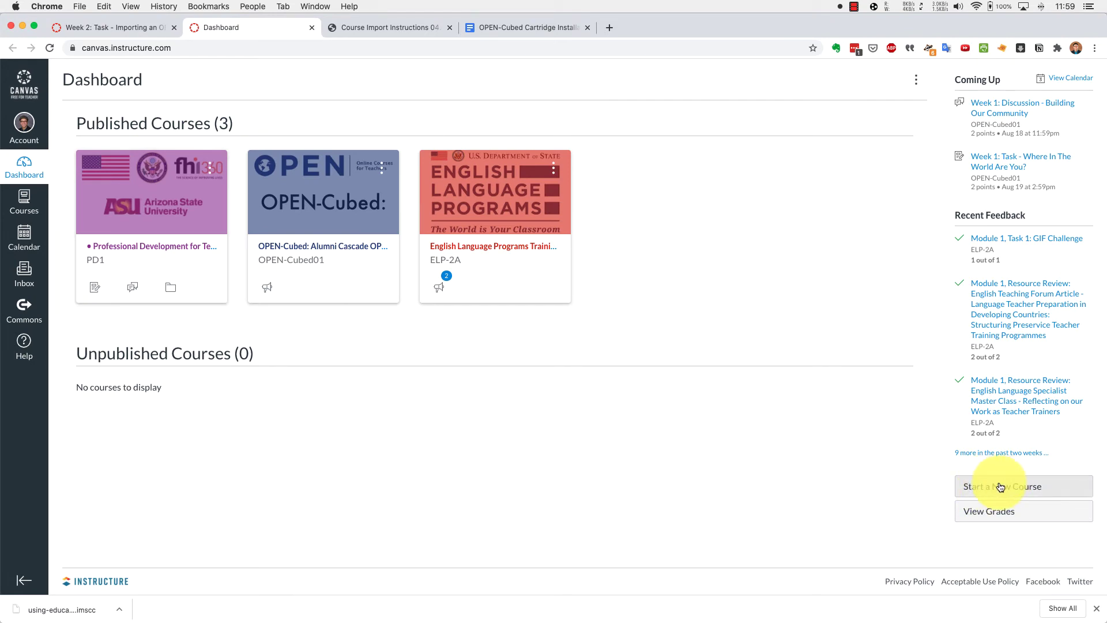
click(1000, 487)
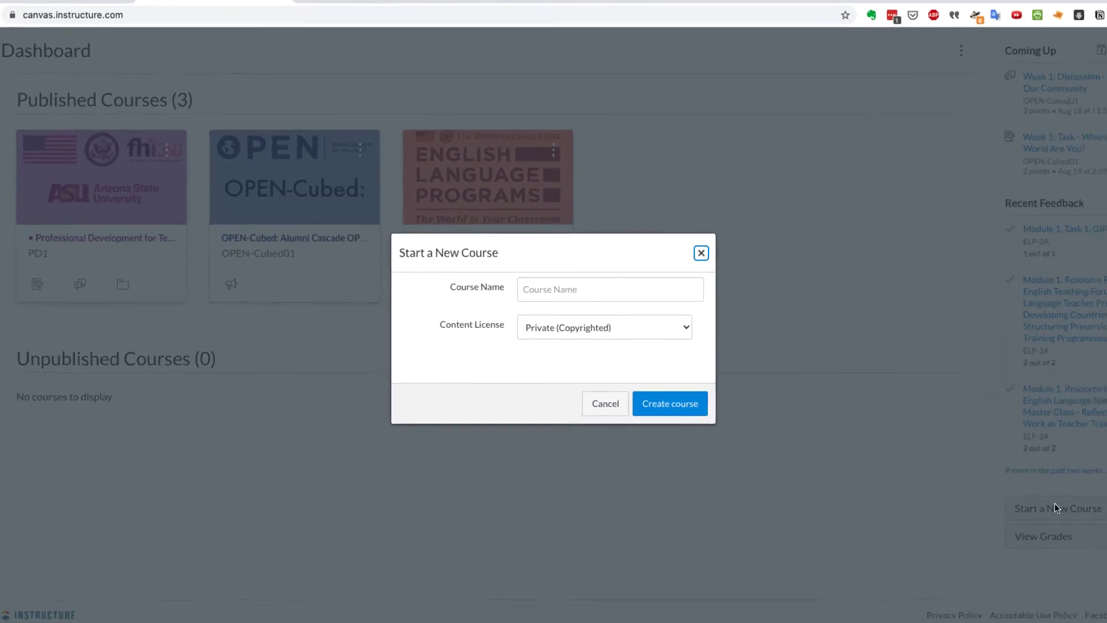
- Create 'Using Educational Technology Fall 2020' with short name 'EducationalTechnology' and CC Attribution licence
click(586, 293)
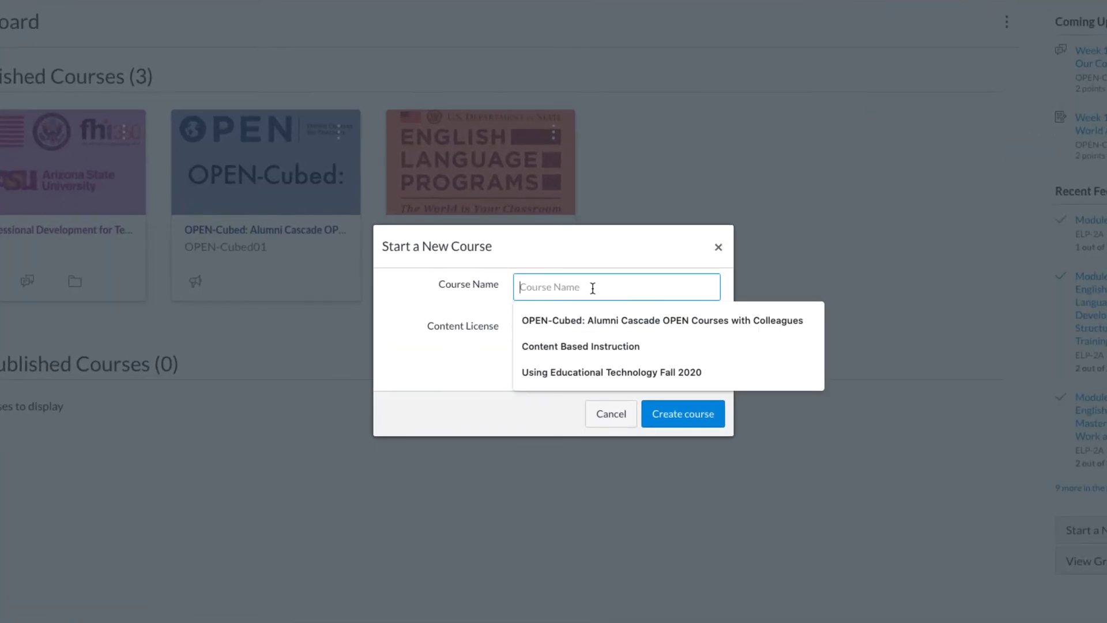
click(586, 373)
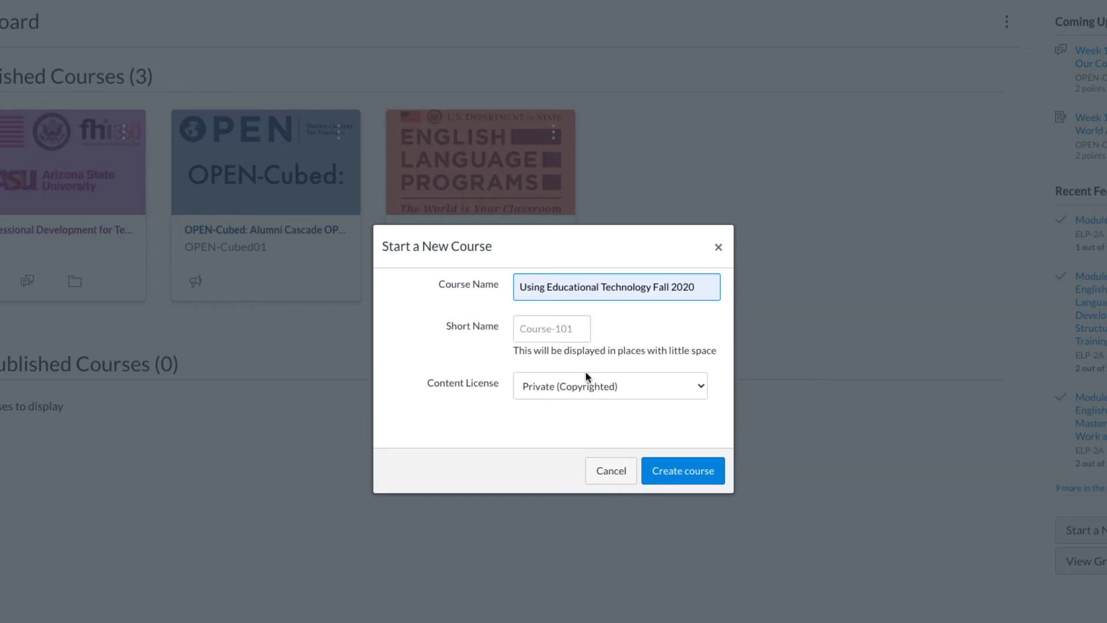
click(552, 330)
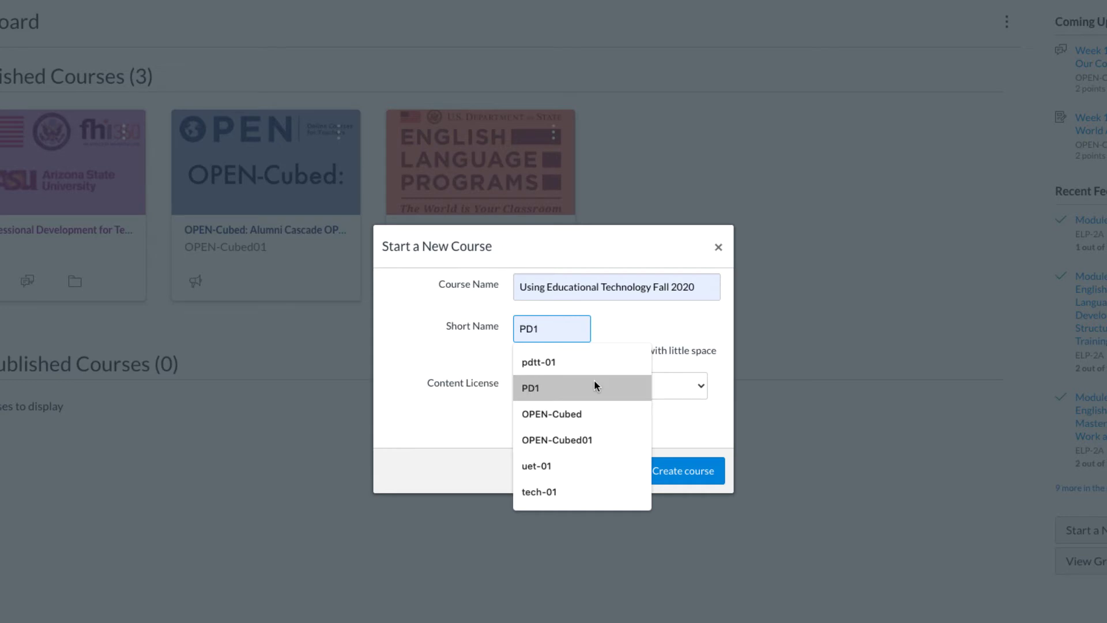
text(E)
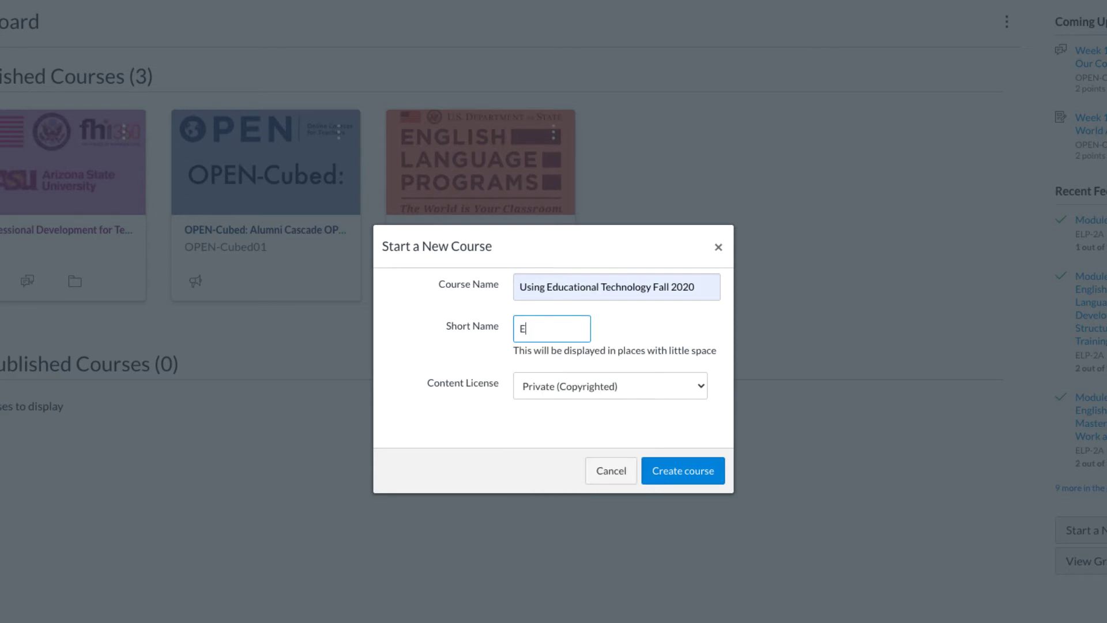
text(ducationalTechnology)
click(597, 386)
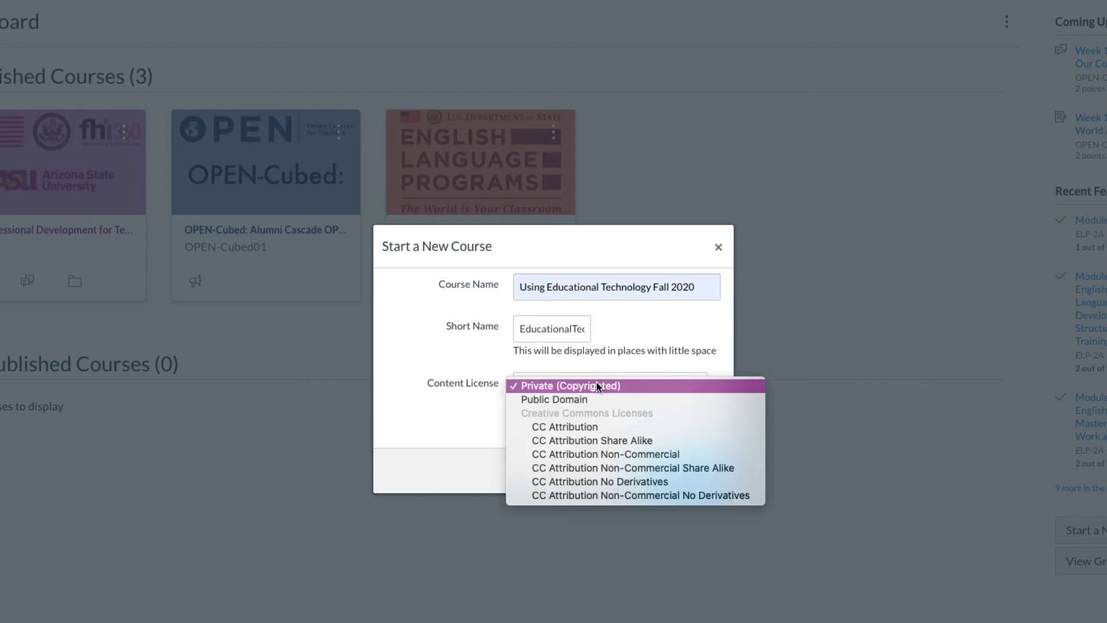
click(576, 427)
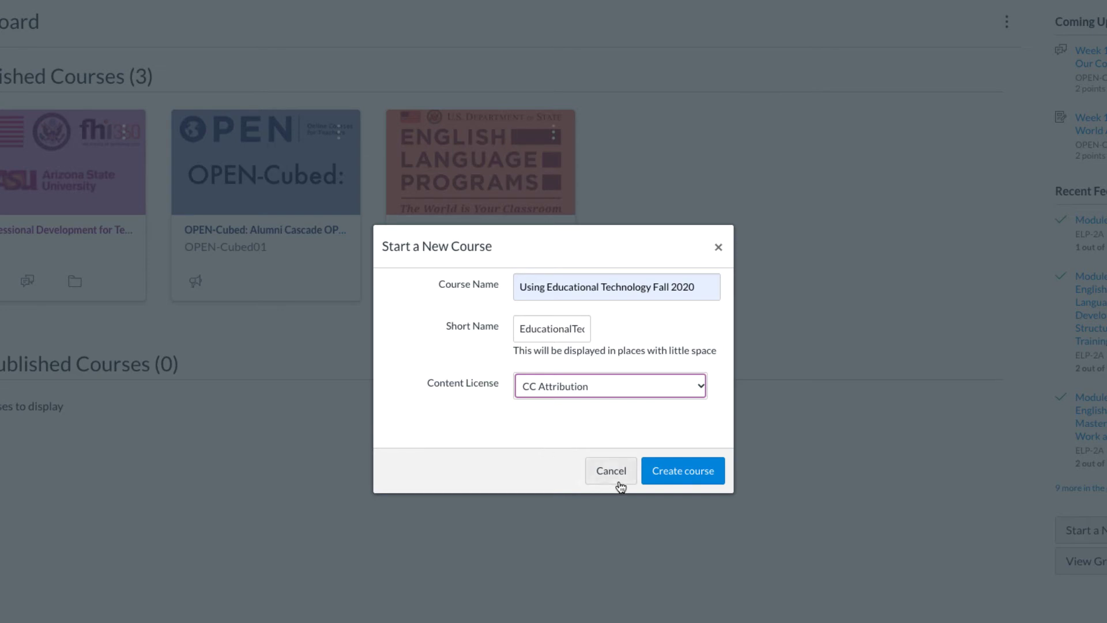
click(695, 479)
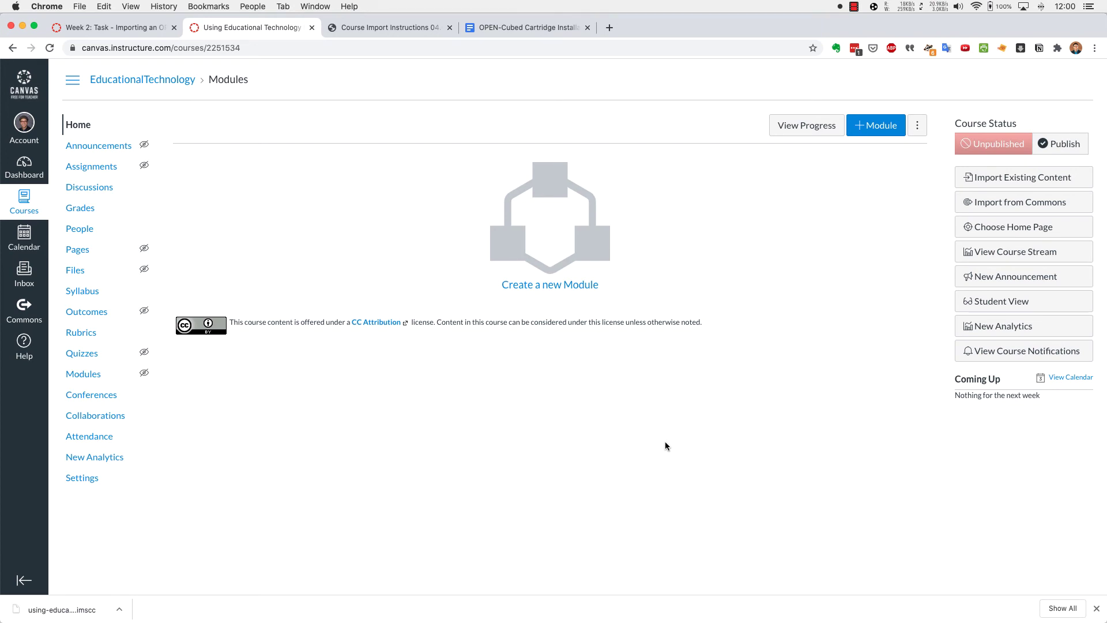
- Start an import of type Canvas Course Export Package using the downloaded .imscc cartridge file
click(1034, 183)
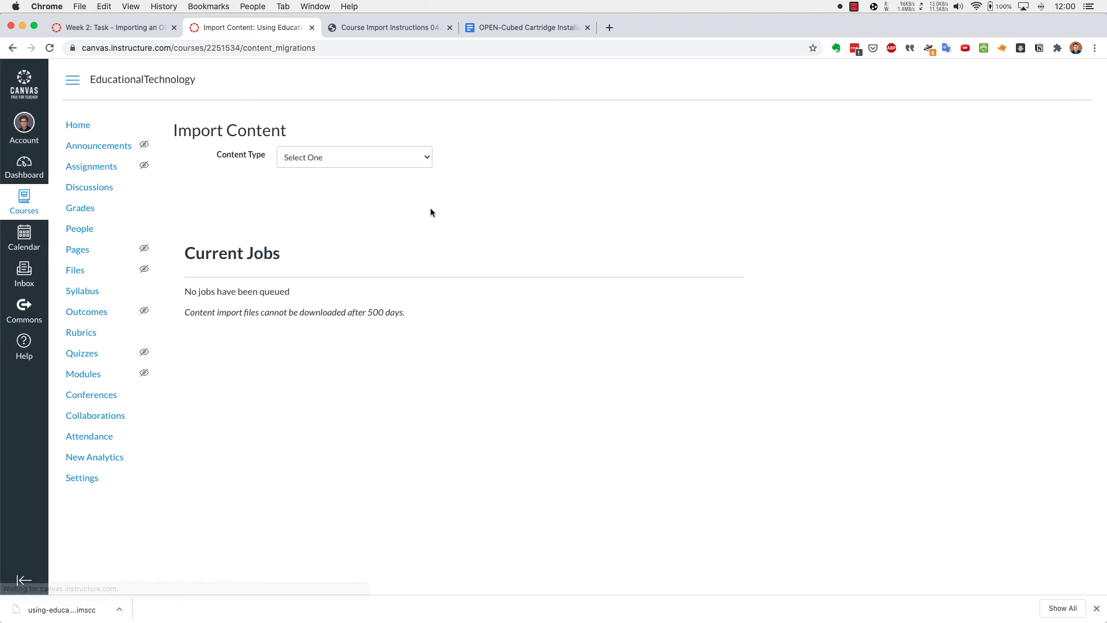
click(420, 154)
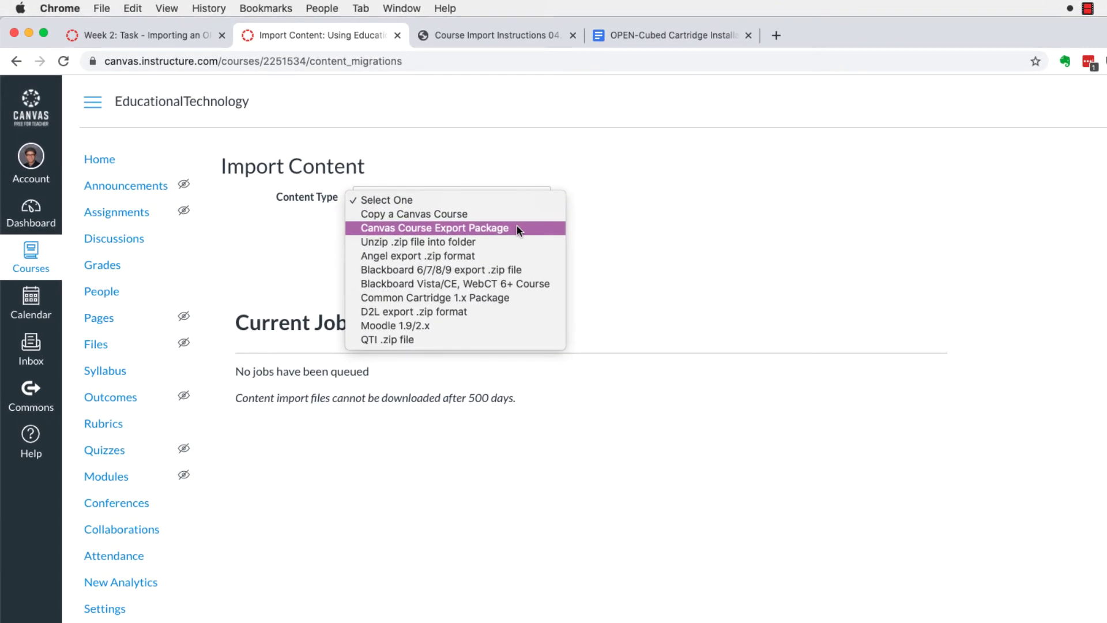
click(517, 228)
click(391, 243)
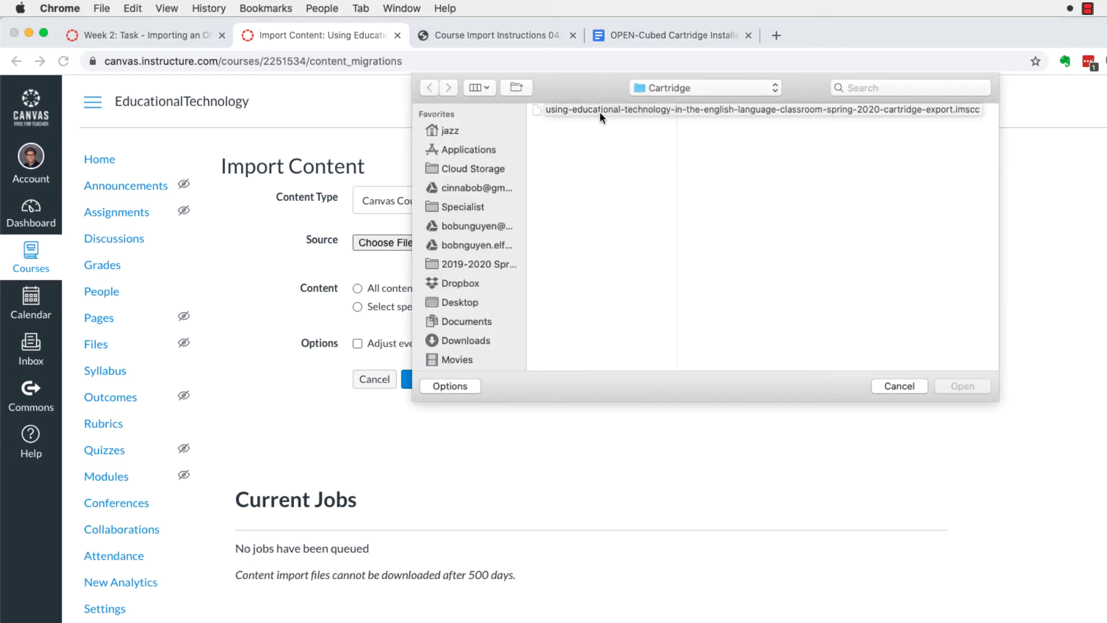
double_click(600, 112)
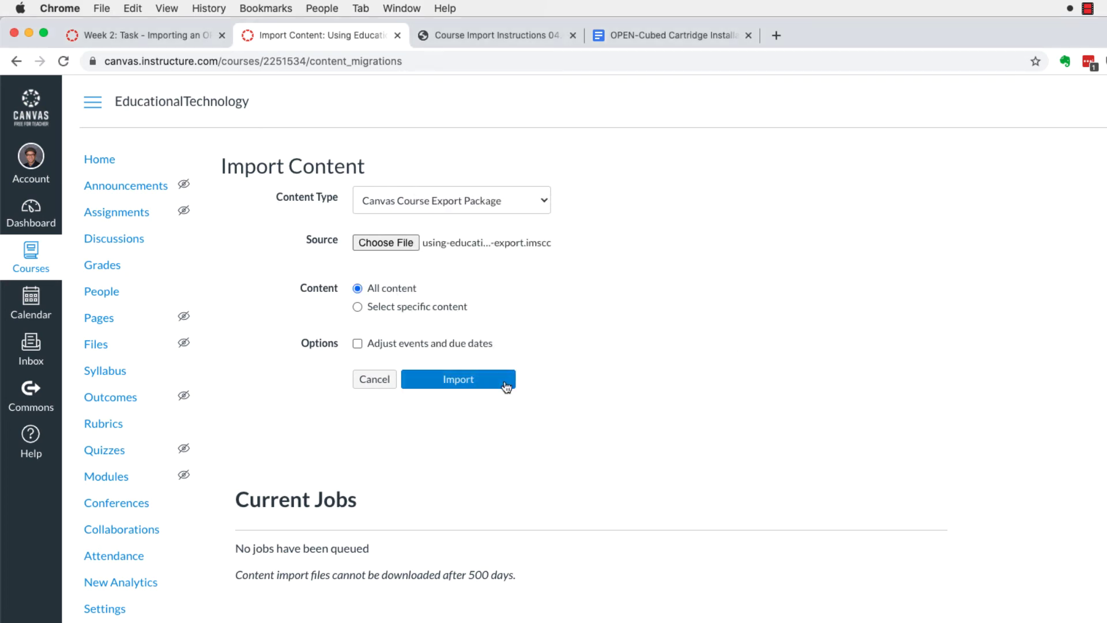
- Try date adjustment with an Aug 17, 2020 start, then leave Adjust events and due dates unchecked
click(444, 342)
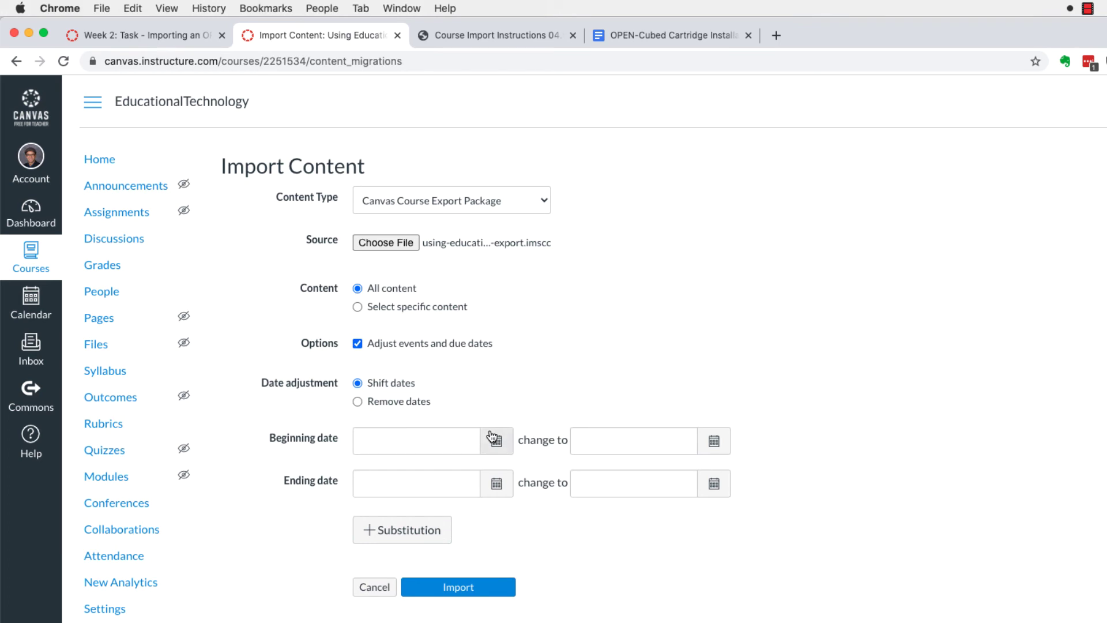
click(456, 442)
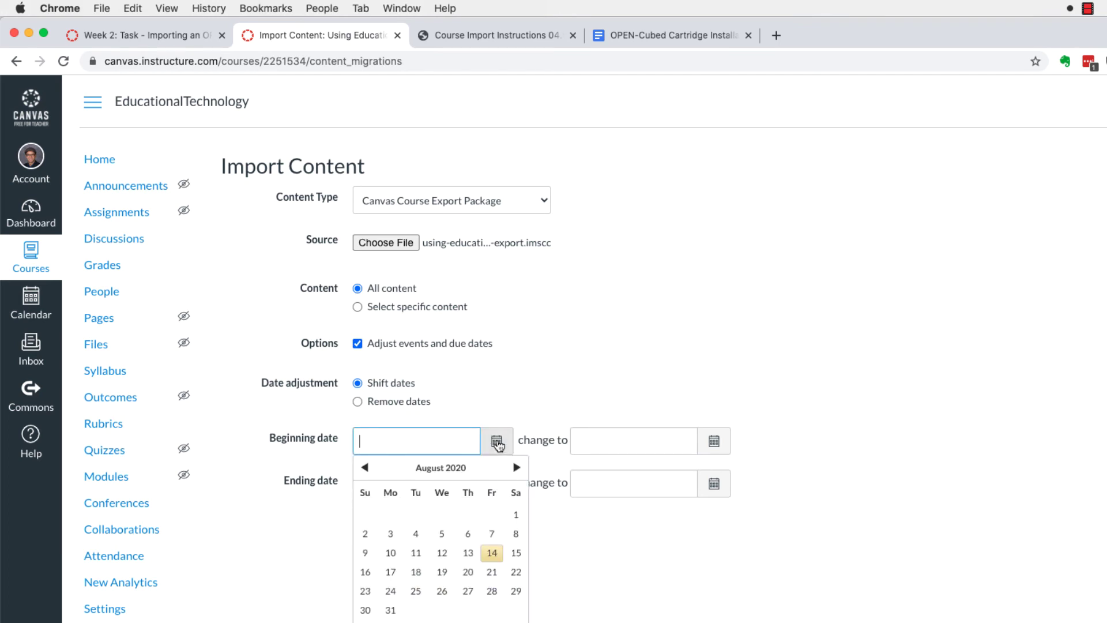
click(390, 572)
click(633, 536)
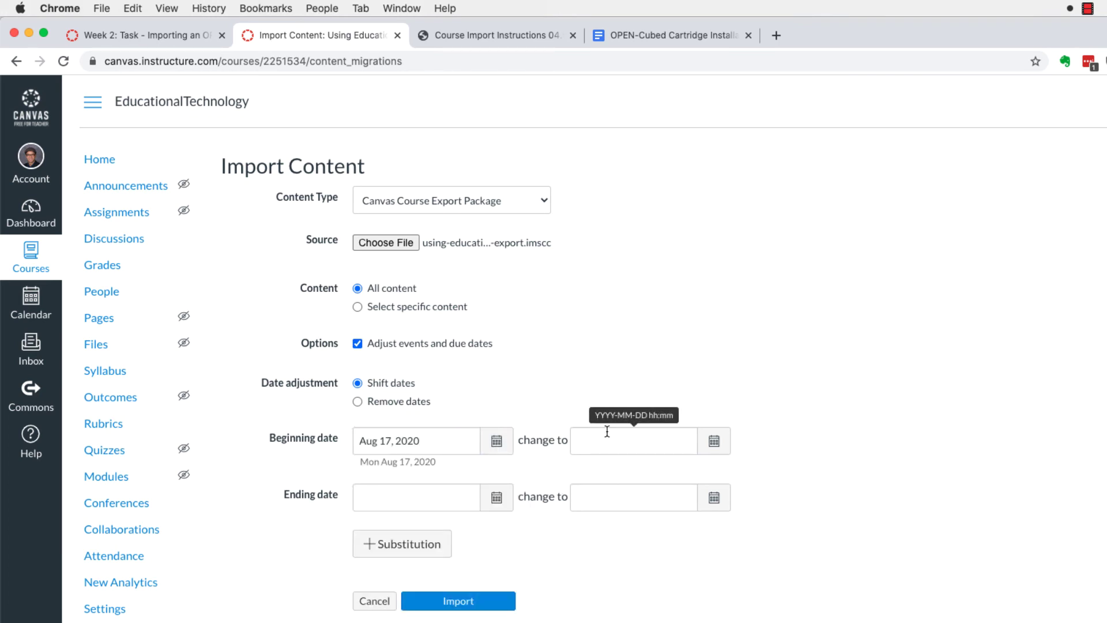
click(460, 495)
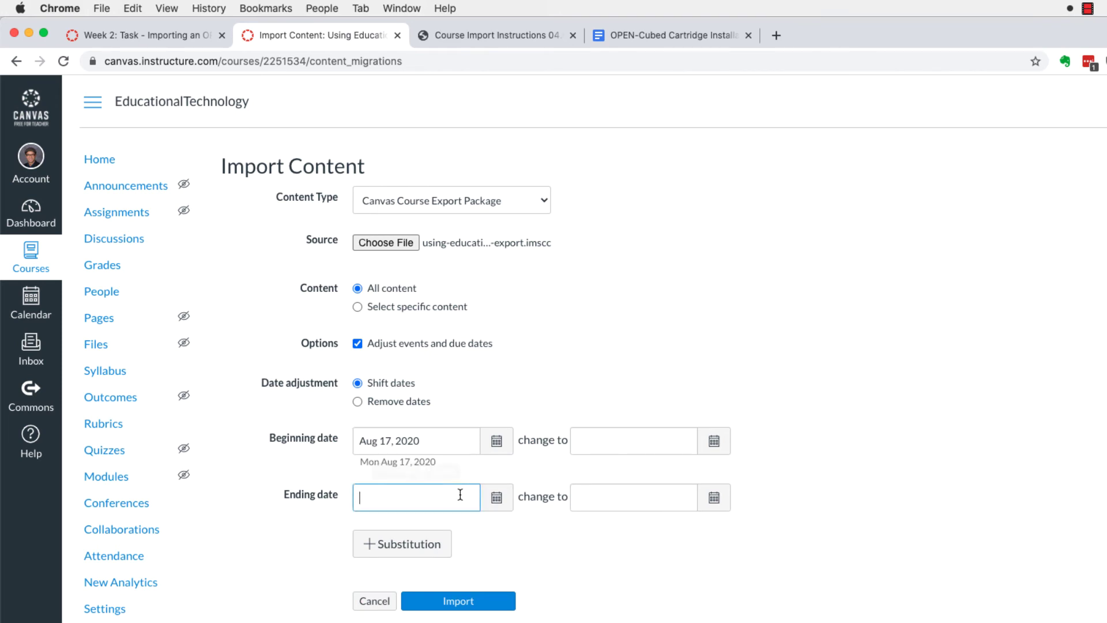
click(561, 569)
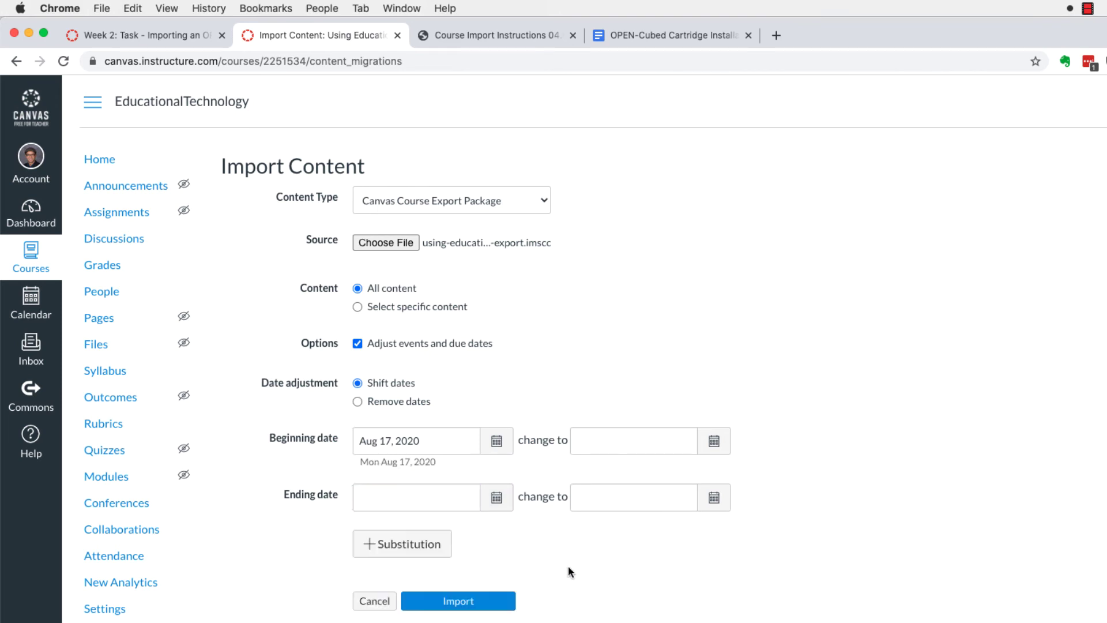
click(412, 400)
click(396, 383)
click(378, 343)
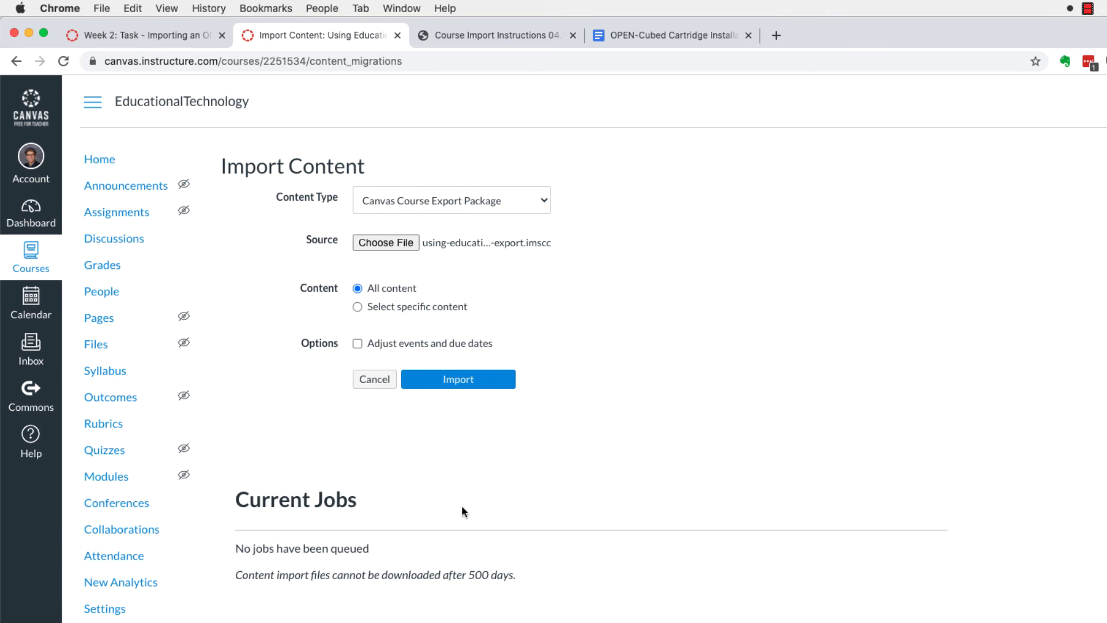
- Run the cartridge import and, while it's running, go to the course's Settings page
click(442, 384)
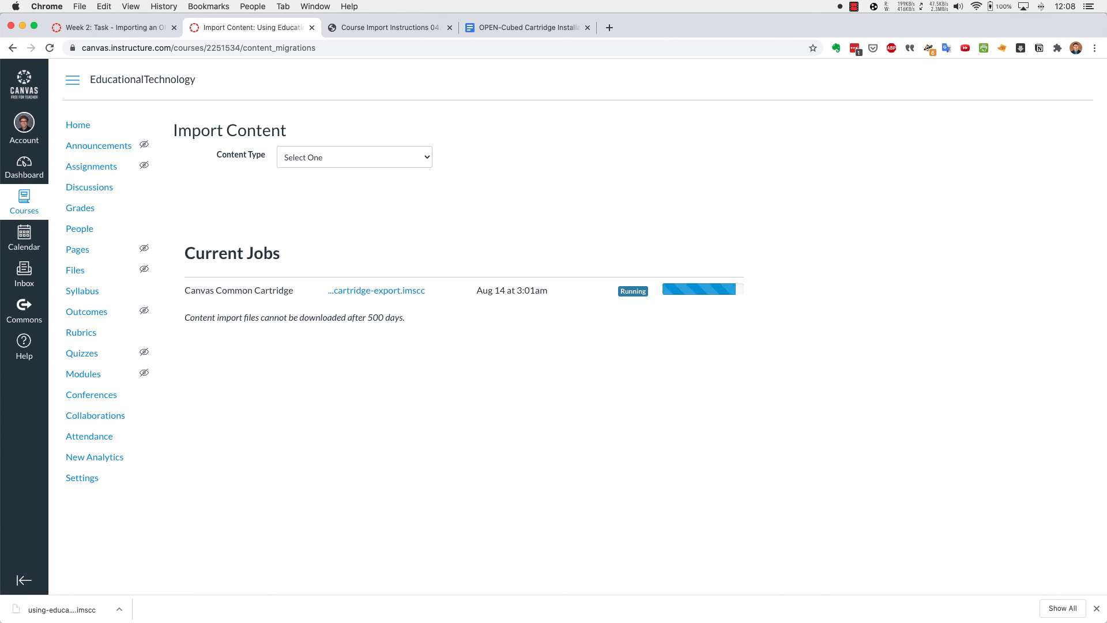
click(82, 477)
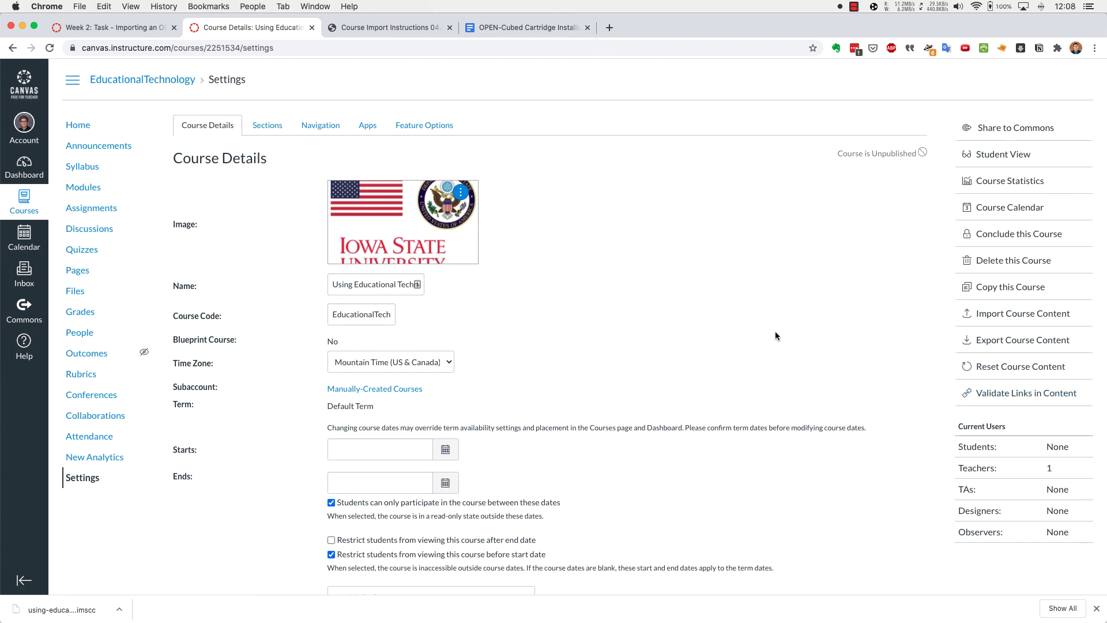
click(855, 7)
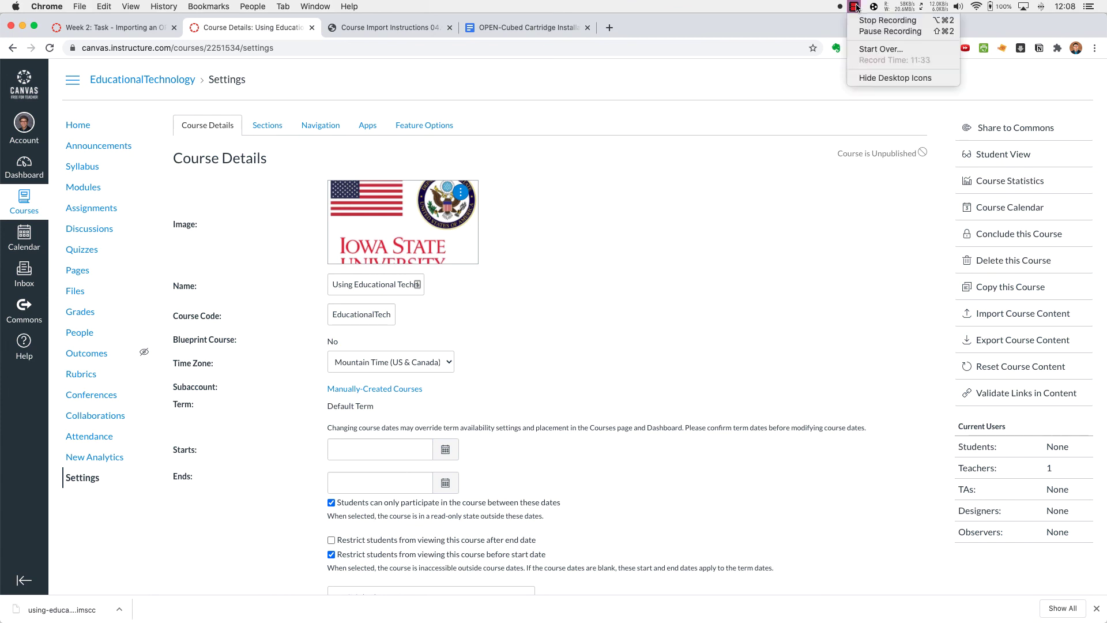